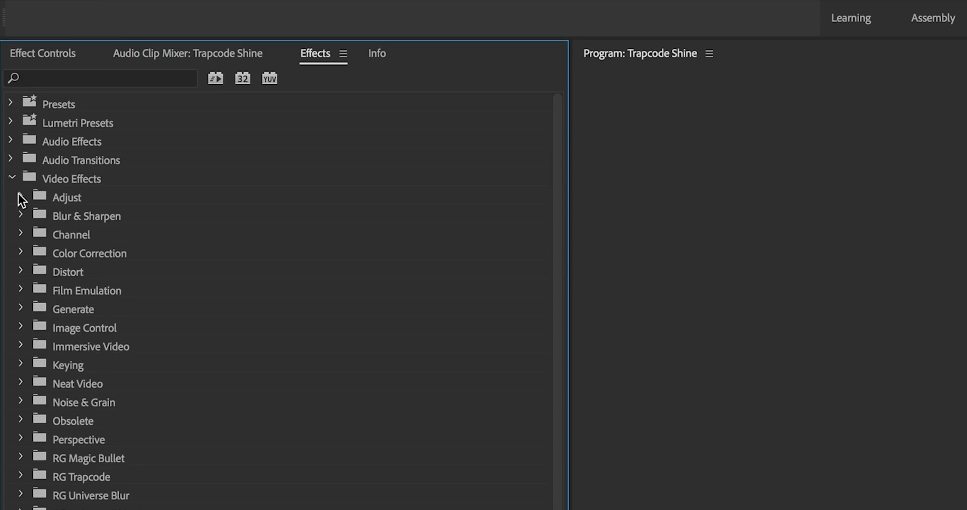
- Open the Sharp Auto Body sequence showing the A7R_WilsonInterview03.mov interview clip
click(20, 271)
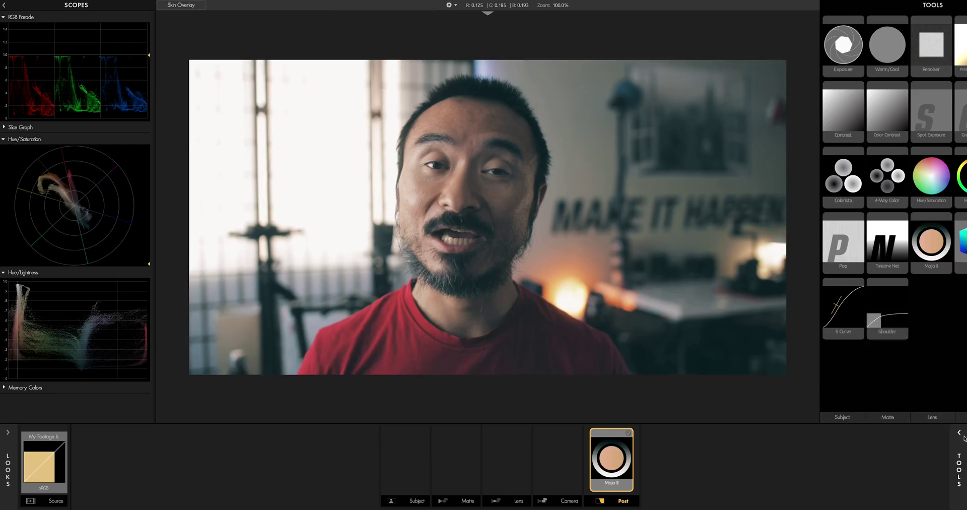
click(958, 432)
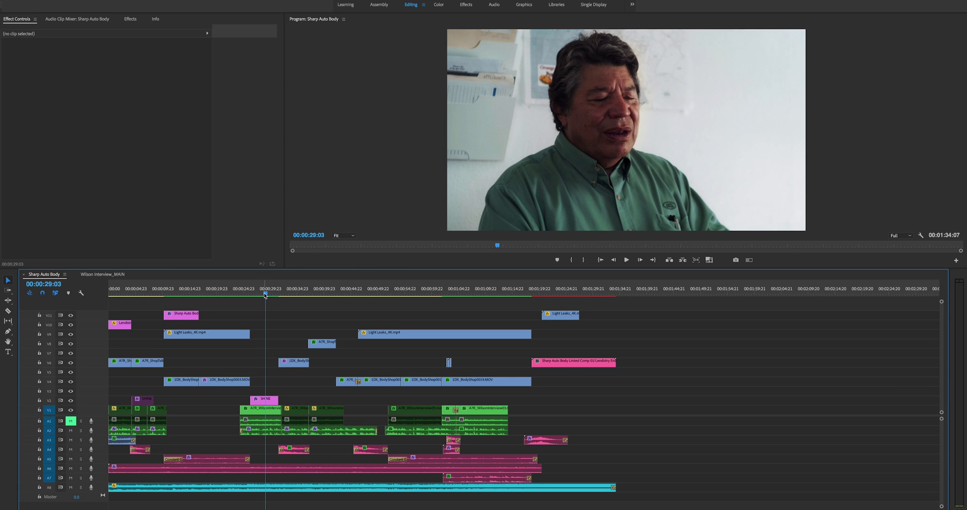
- Select the interview clip and switch off its Looks effects, including MOJO and CINENET
click(265, 412)
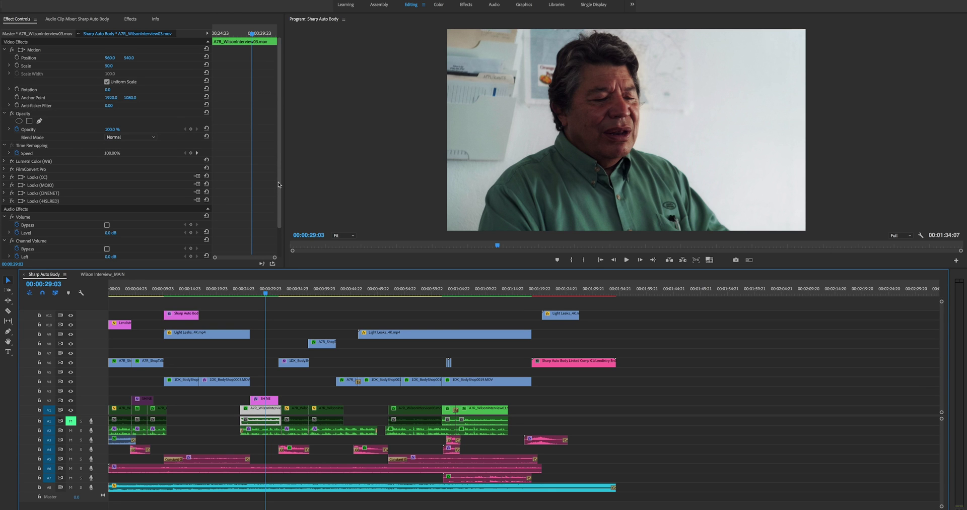
drag(279, 183, 276, 214)
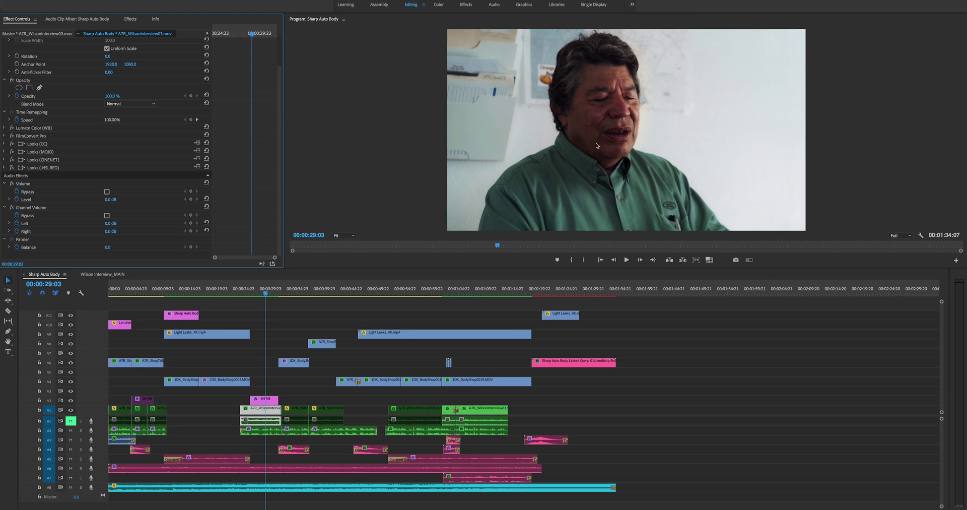
click(270, 413)
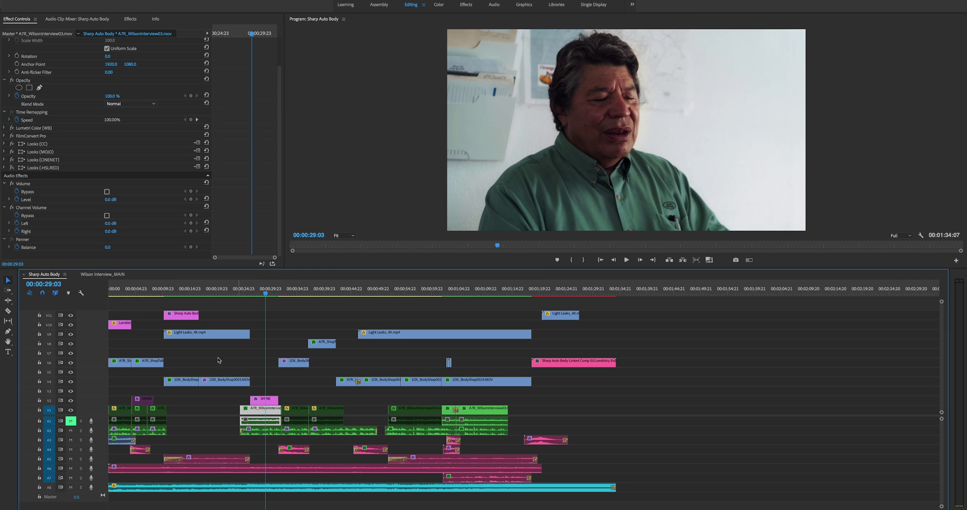
click(12, 146)
click(12, 151)
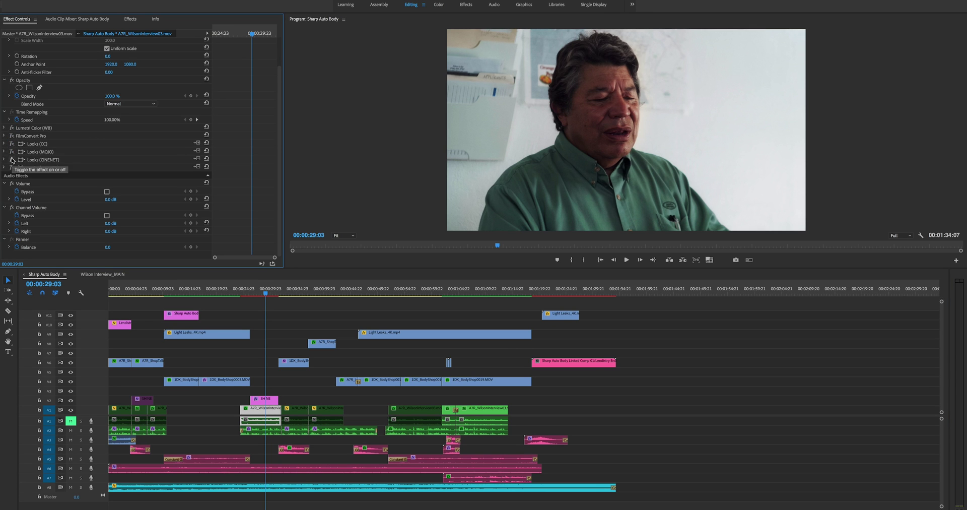
click(12, 159)
- Select the SHINE adjustment clip and make track V2 visible over the interview
click(264, 399)
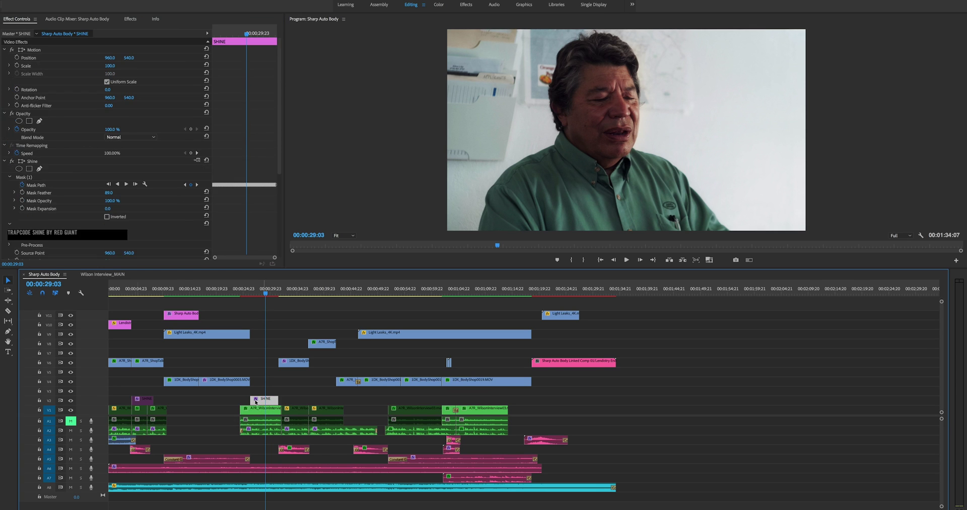
click(71, 401)
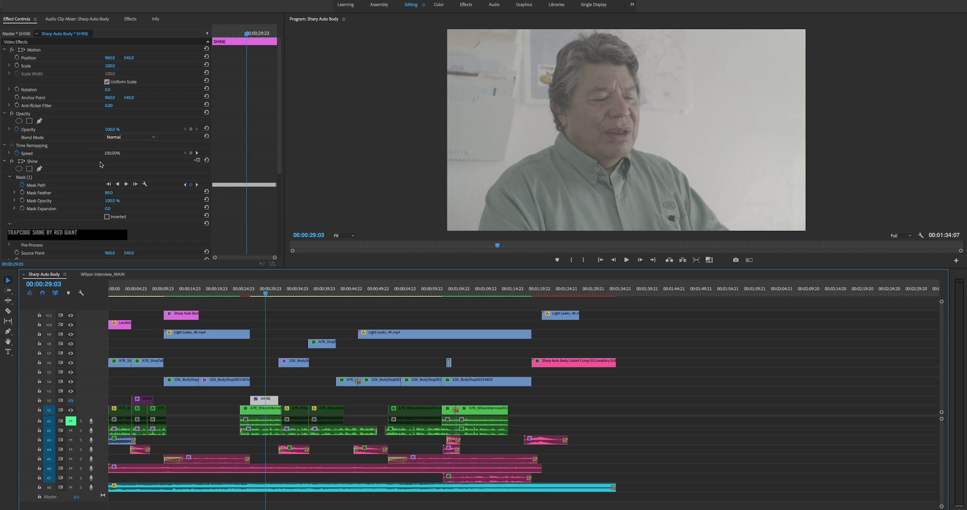
drag(280, 139, 279, 216)
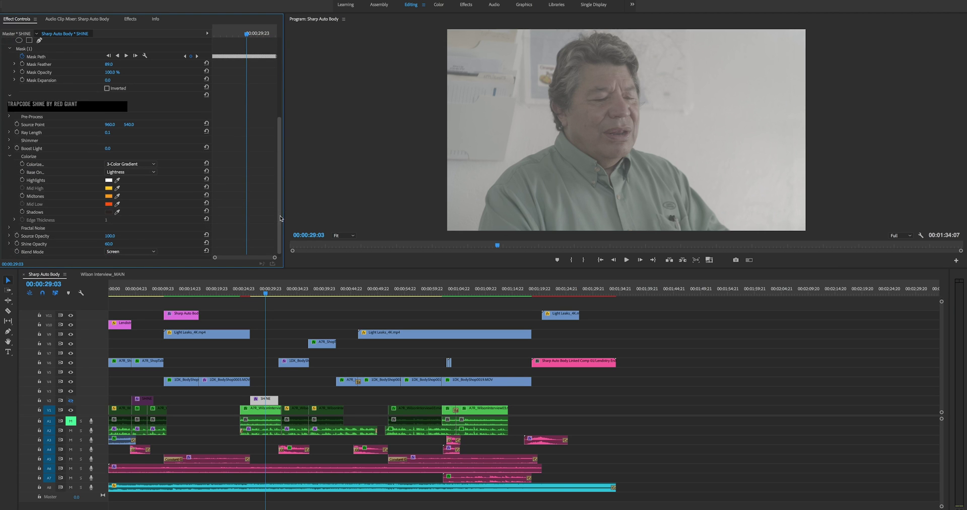
- Toggle the interview's FilmConvert Pro and another look, then play back to compare
click(264, 411)
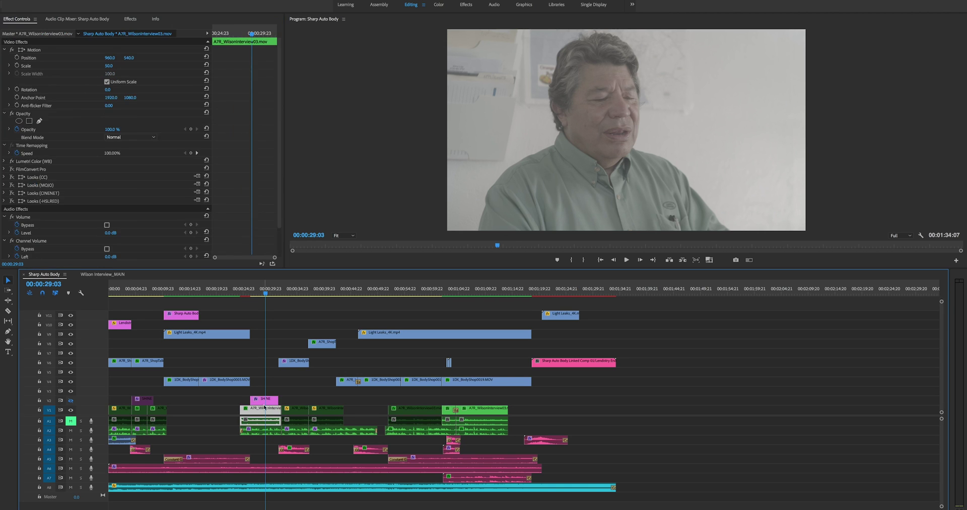
click(12, 170)
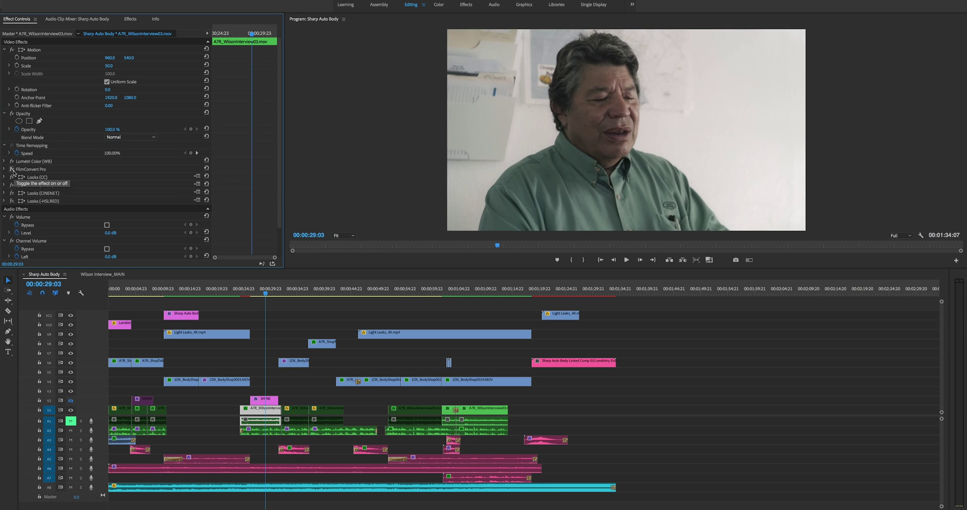
click(13, 171)
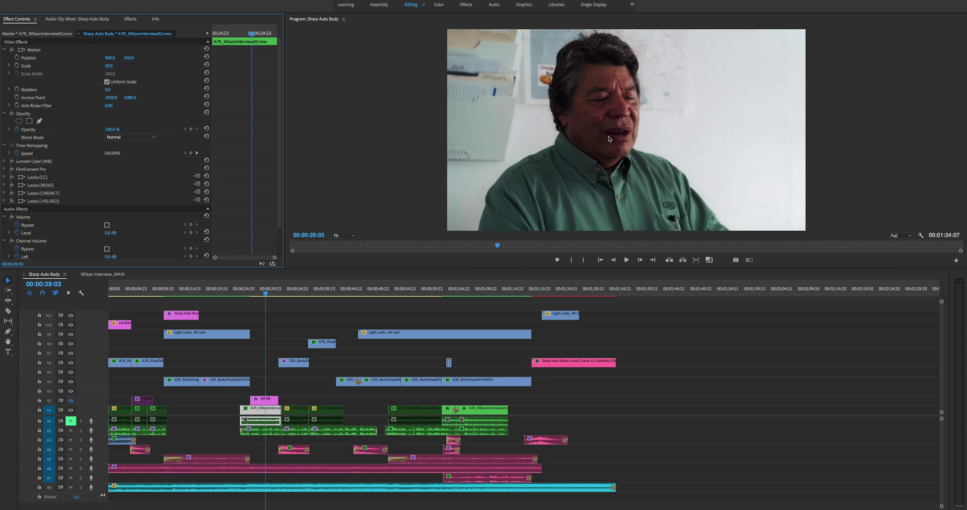
key(space)
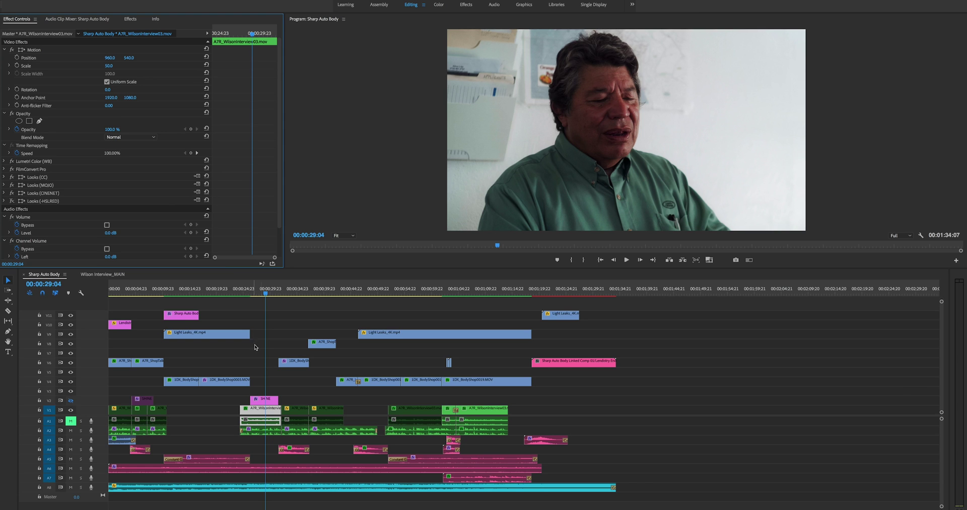
- Apply Trapcode Shine to the A7R_WilsonInterview03 clip and view it in Effect Controls
click(268, 400)
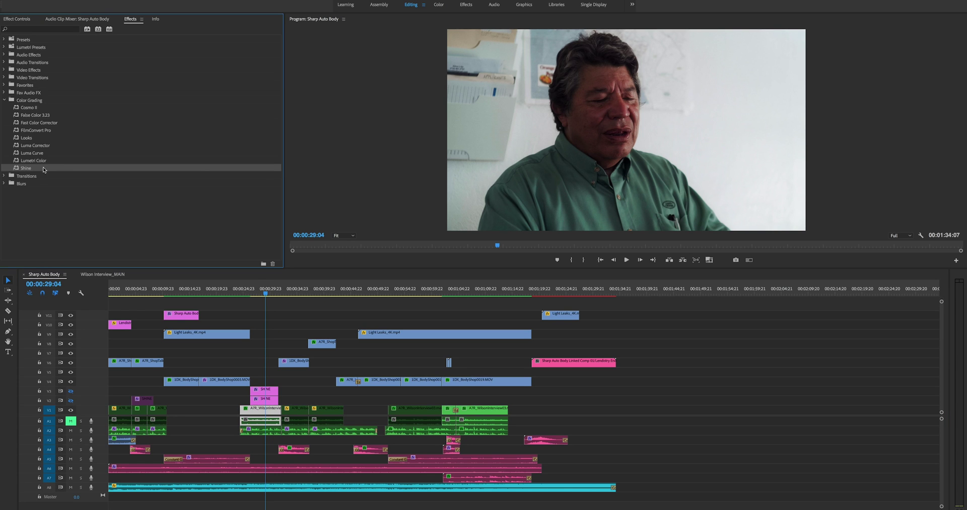
drag(44, 168, 267, 409)
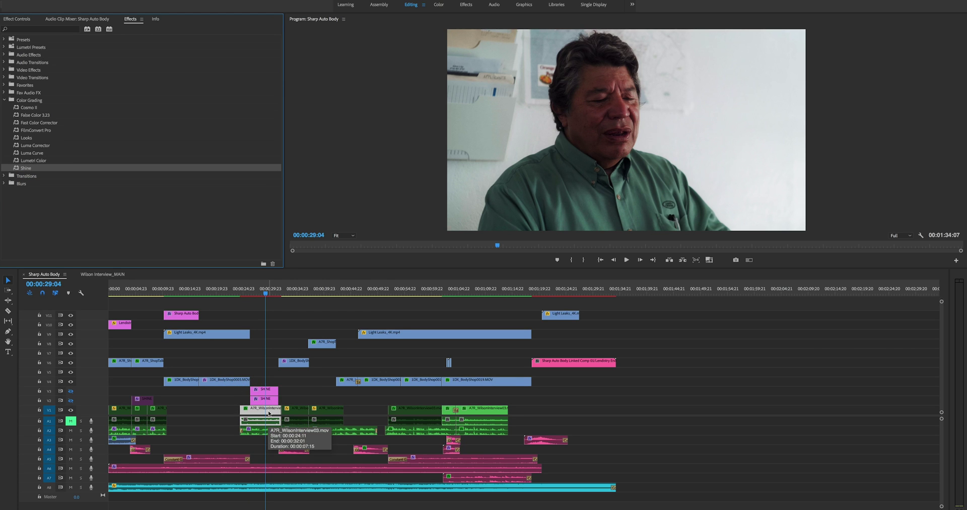
key(shift+5)
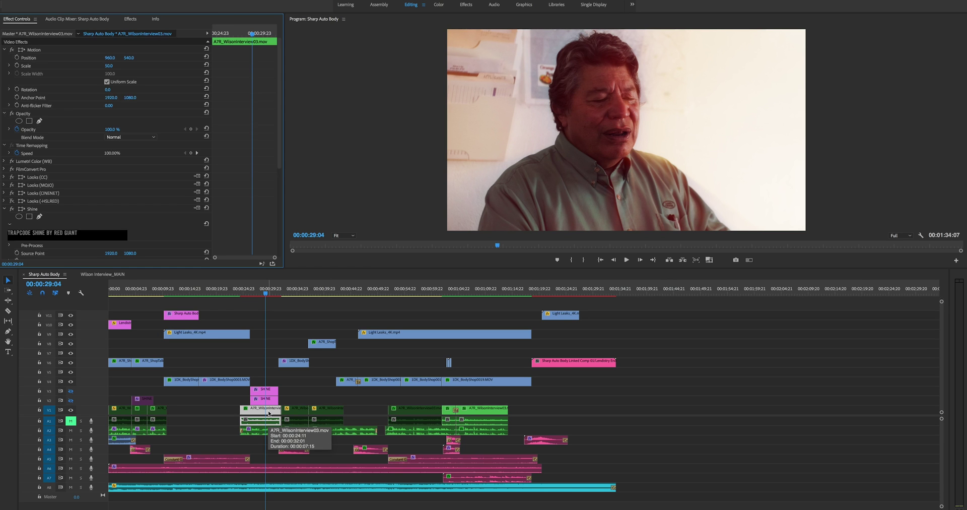
drag(279, 136, 277, 172)
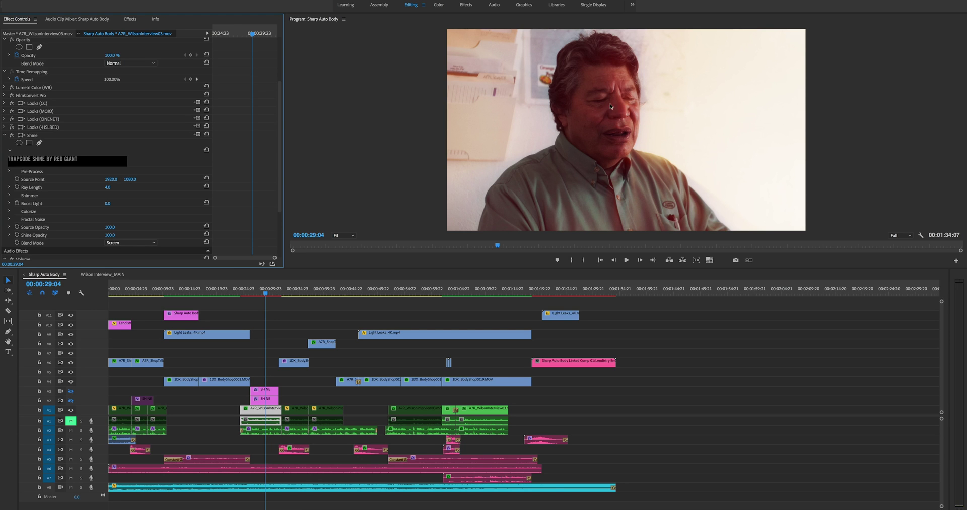
- Change Shine's Ray Length from 4.0 to 1.0 after briefly trying 0.1
drag(278, 130, 276, 166)
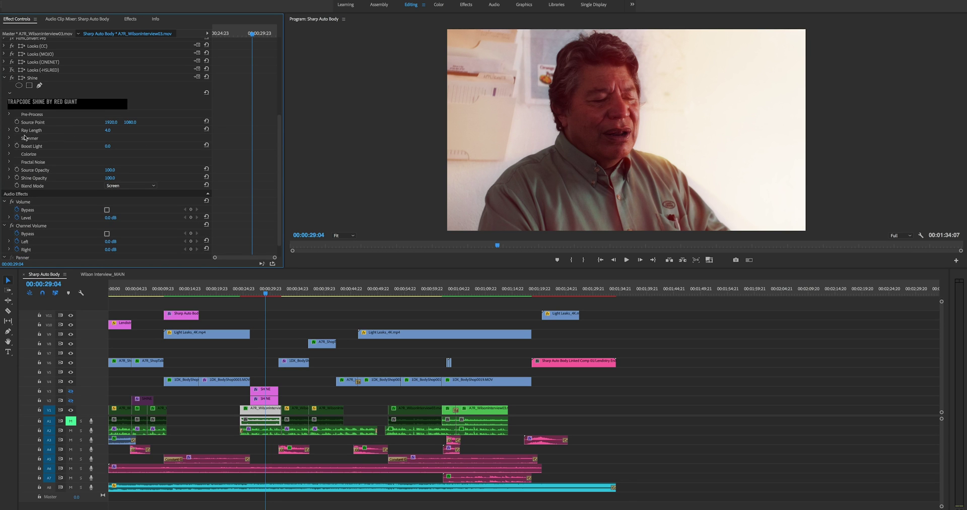
click(9, 130)
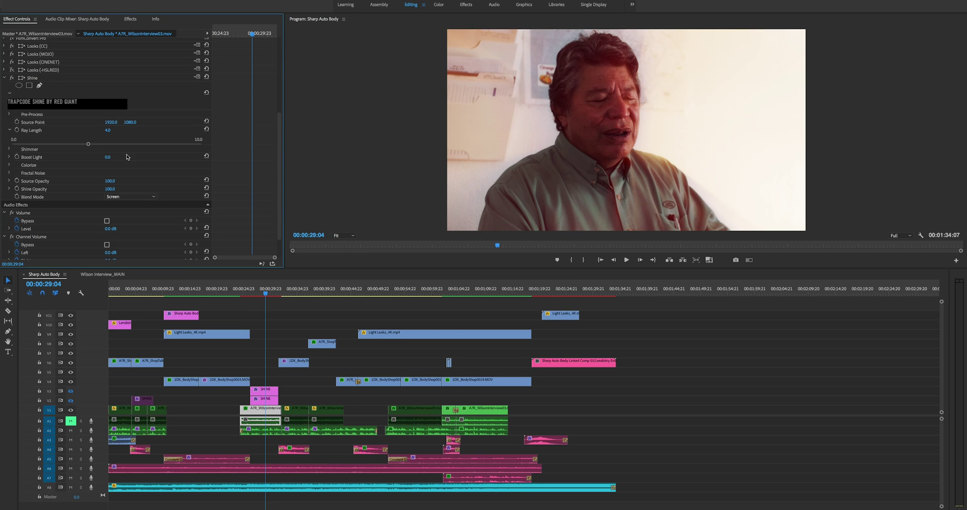
click(107, 130)
text(0.1)
key(Return)
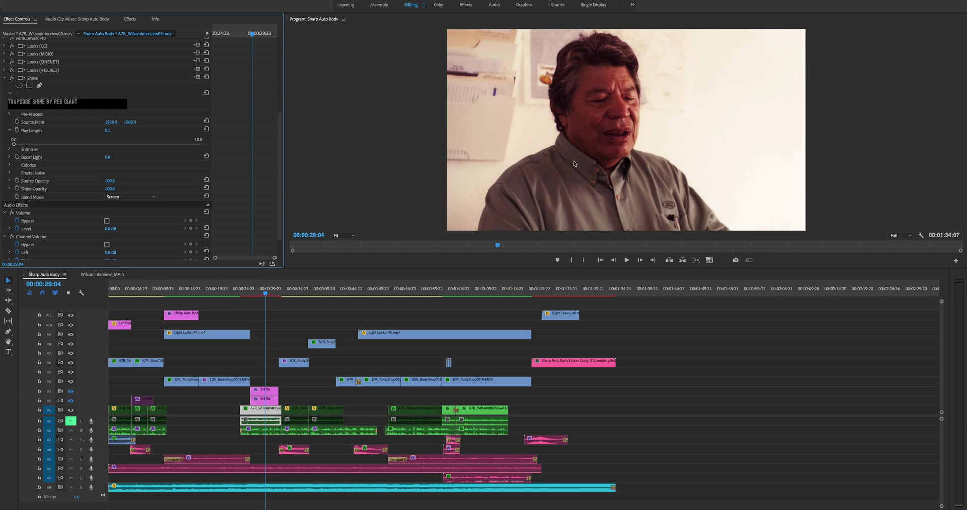
click(109, 131)
text(1)
key(Return)
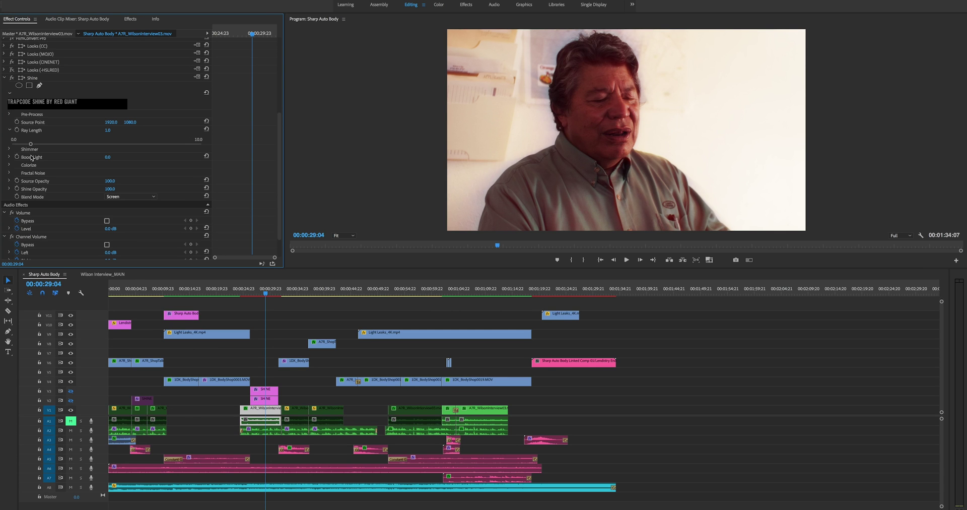
click(9, 157)
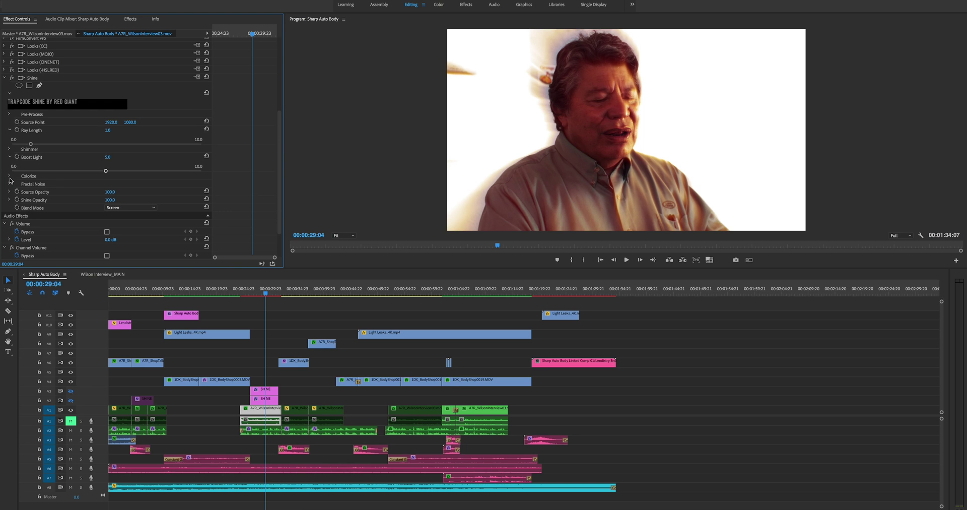
- Expand Shine's Colorize settings, showing the 3-Color Gradient based on Lightness
click(9, 176)
drag(278, 136, 278, 176)
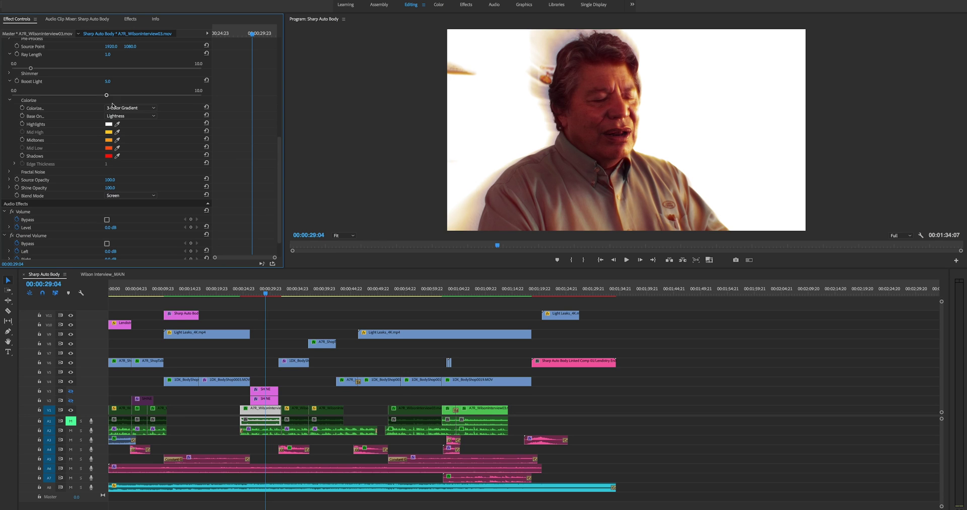
- Reset Boost Light to 0.0 and sample the Shadows colour from the subject's hair
click(206, 81)
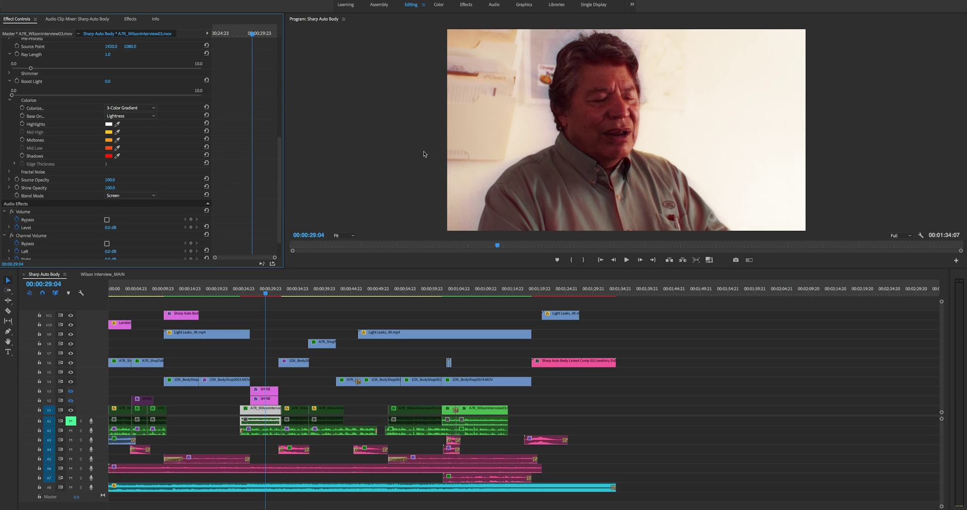
click(121, 155)
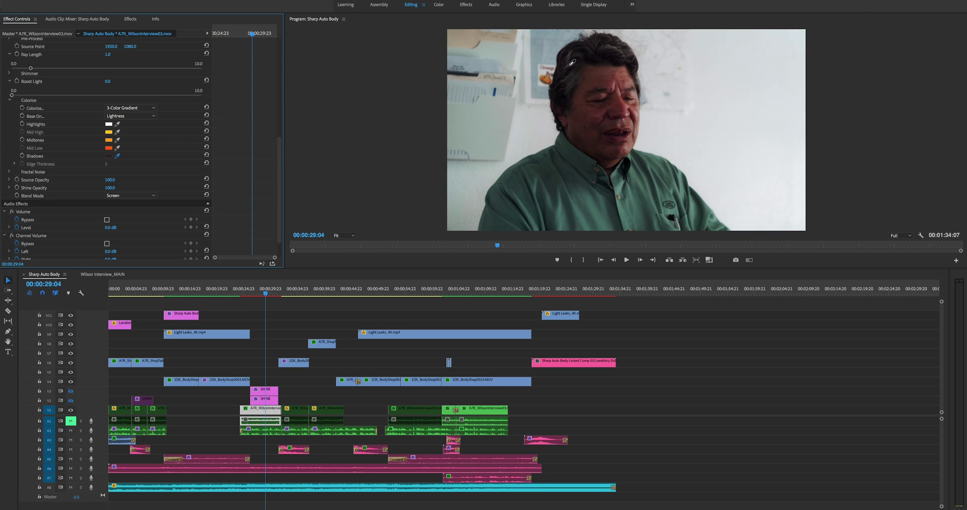
click(570, 64)
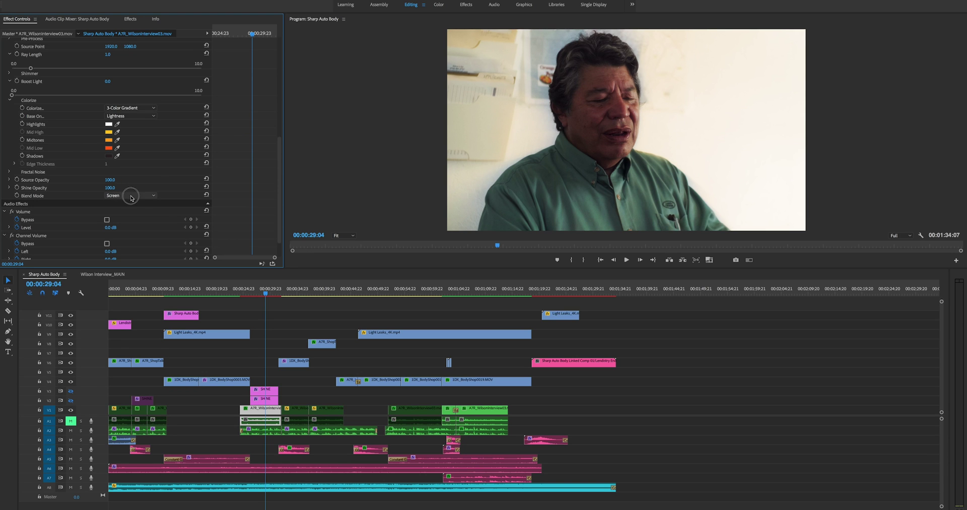
- Change Shine's Blend Mode from Screen to Overlay, then reopen the blend list
click(130, 195)
click(120, 246)
click(134, 196)
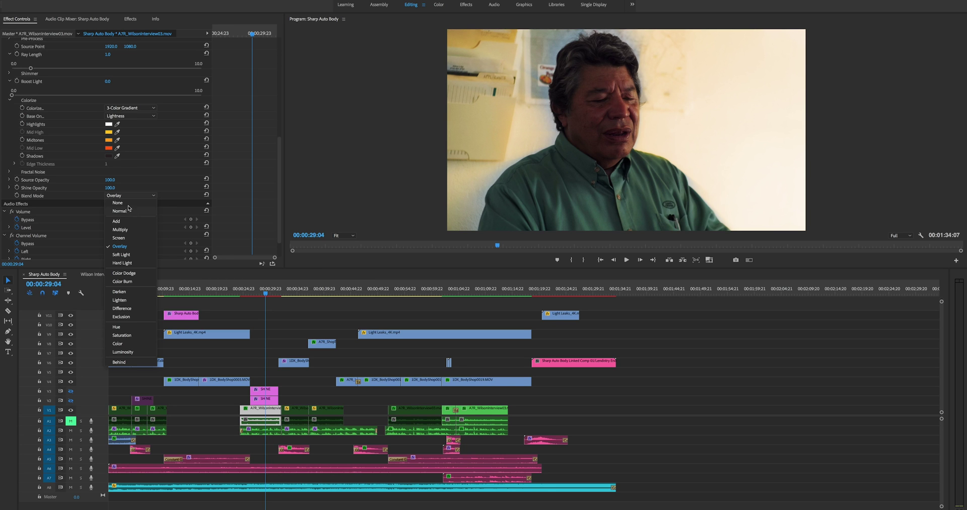
- Set Shine's blend back to Screen and lower Shine Opacity to 60
click(119, 237)
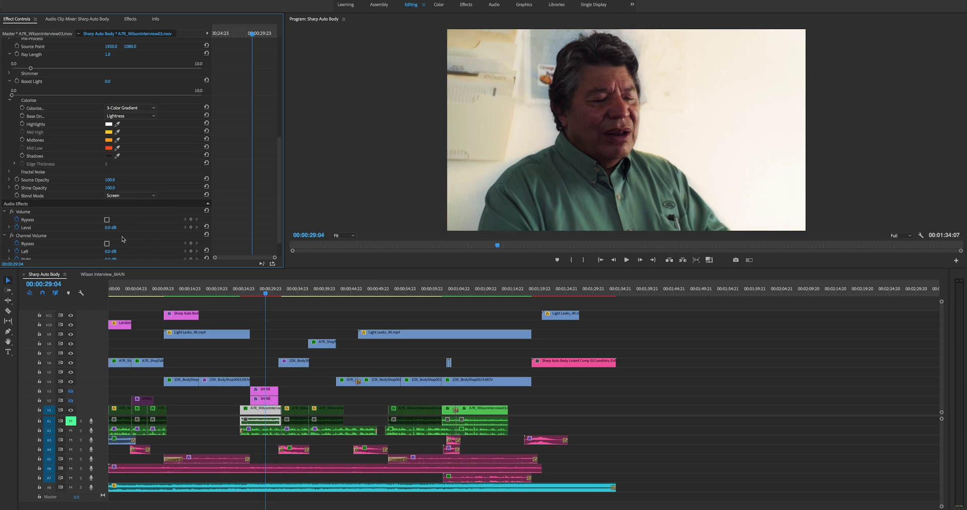
click(114, 188)
text(60)
key(Return)
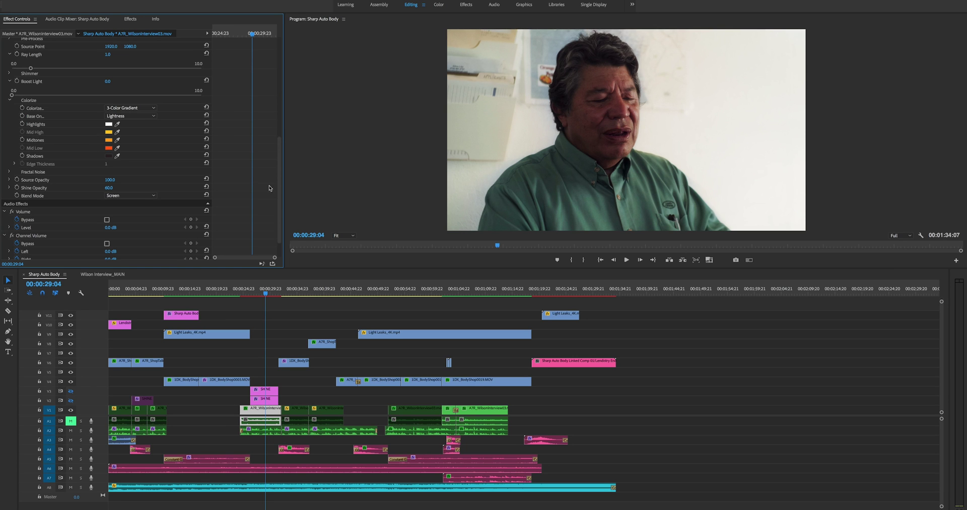
drag(280, 178, 280, 123)
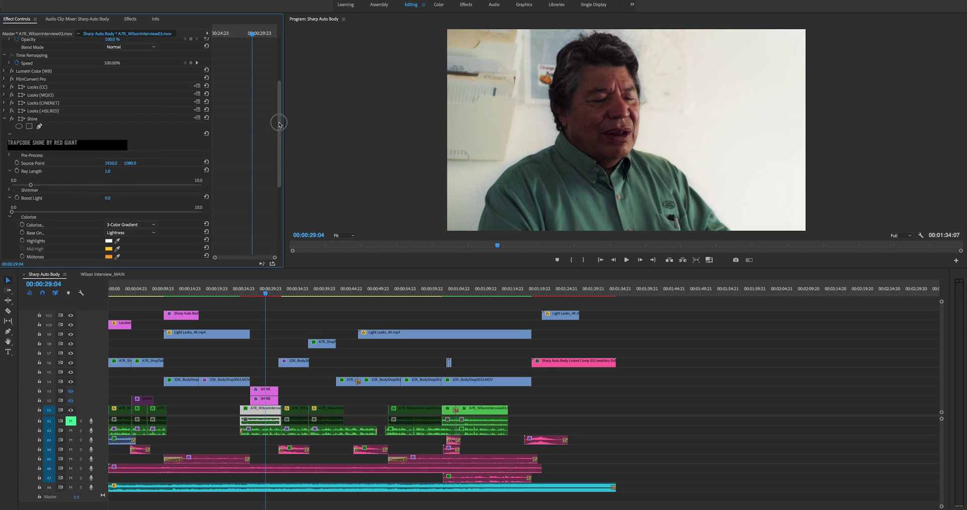
- Disable Shine on the interview clip, select the SHINE layer on V2, and save
click(11, 120)
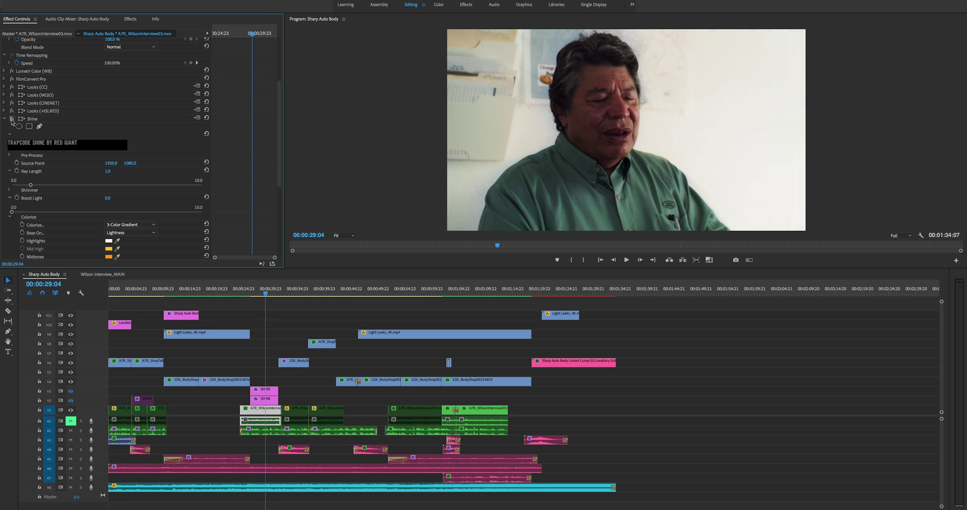
click(263, 399)
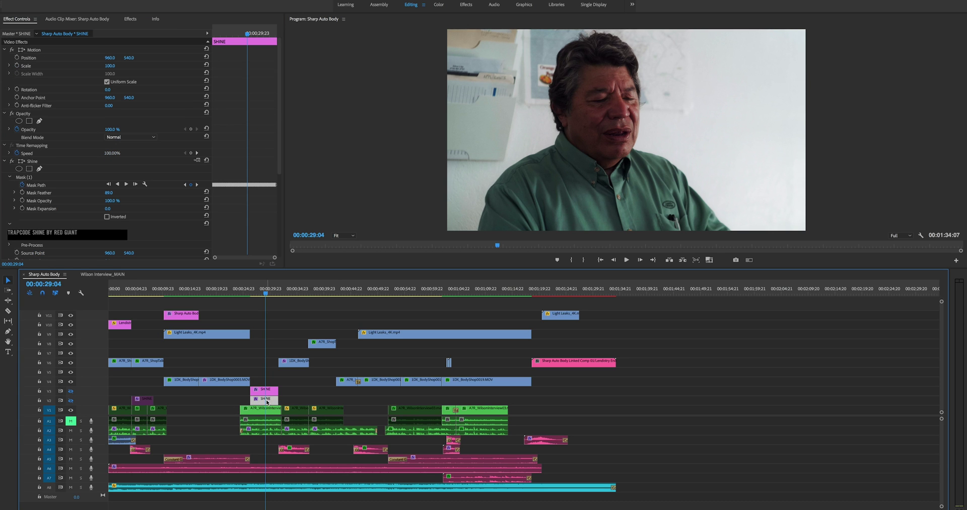
drag(280, 126, 276, 212)
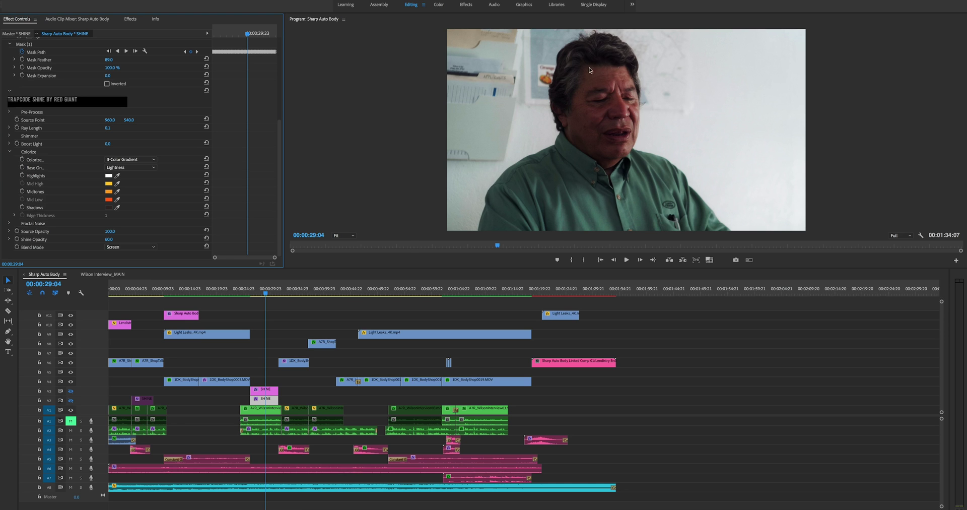
key(ctrl+s)
- Open the SHINE layer's Shadows colour picker and close it unchanged
click(107, 208)
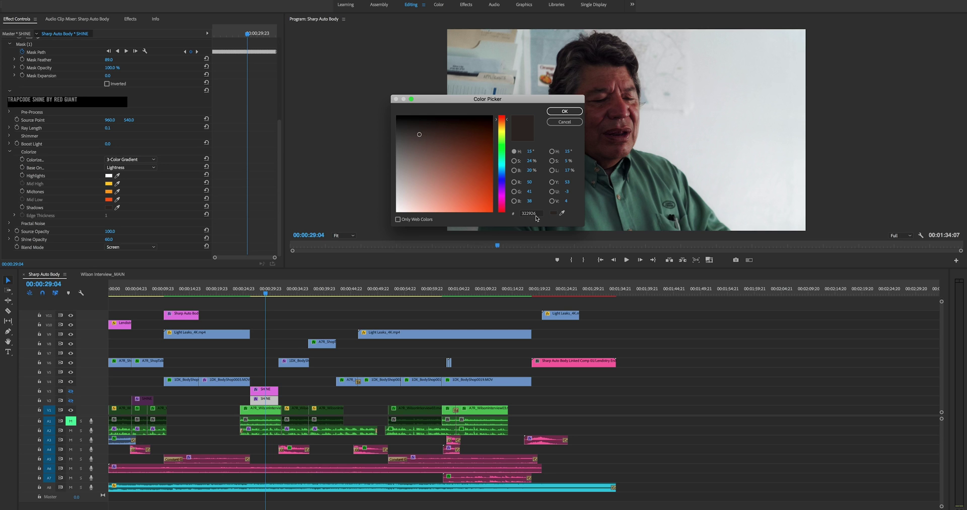
click(564, 111)
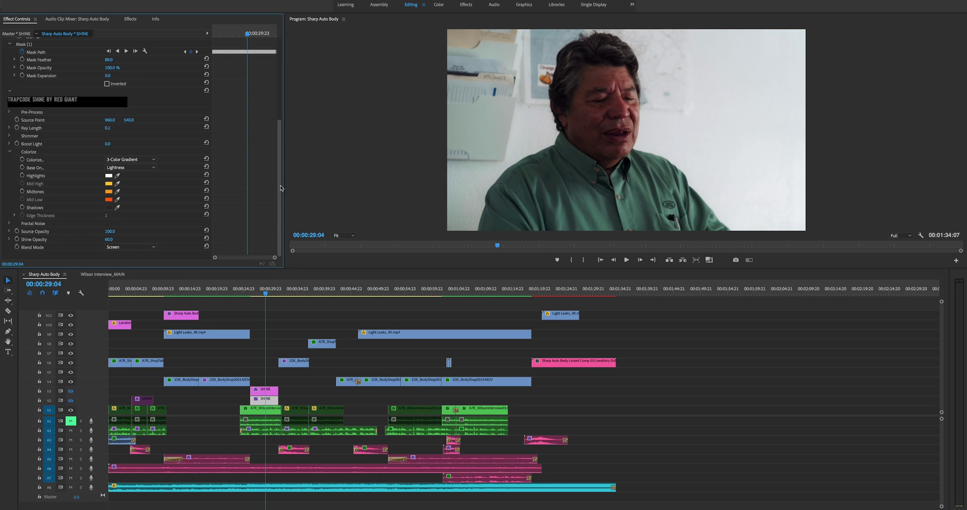
scroll(7, 127, up, 5)
- Show the Mask (1) face outline and scrub the shot around 00:00:26:12–00:00:27:14
click(24, 126)
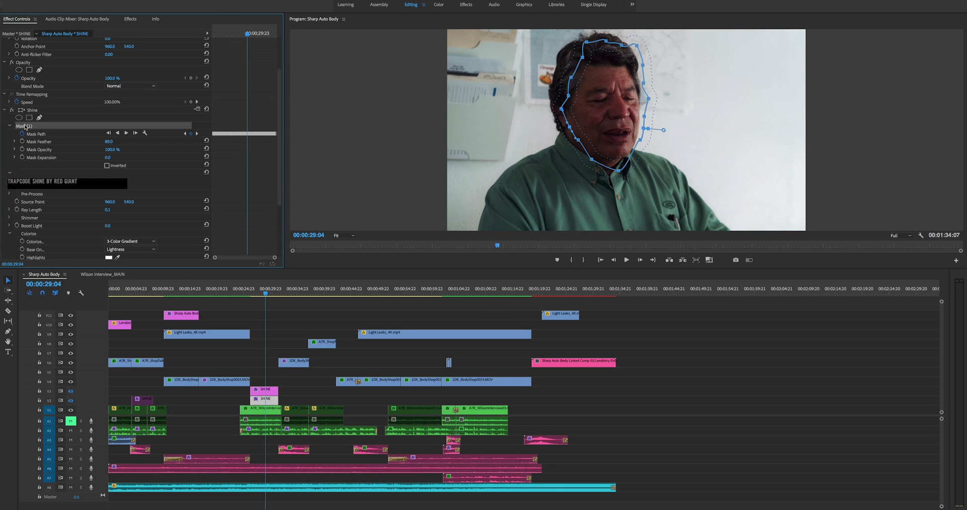
click(252, 296)
key(space)
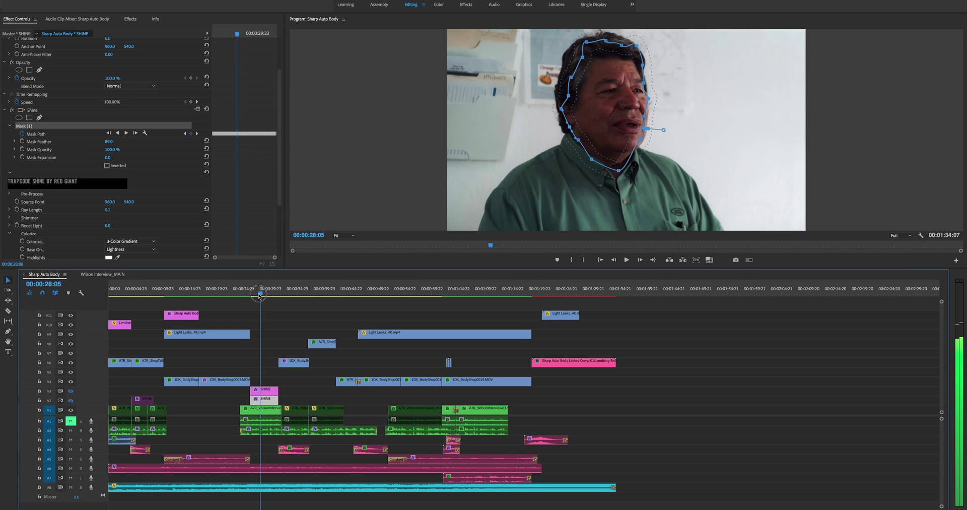
drag(251, 296, 277, 296)
click(227, 110)
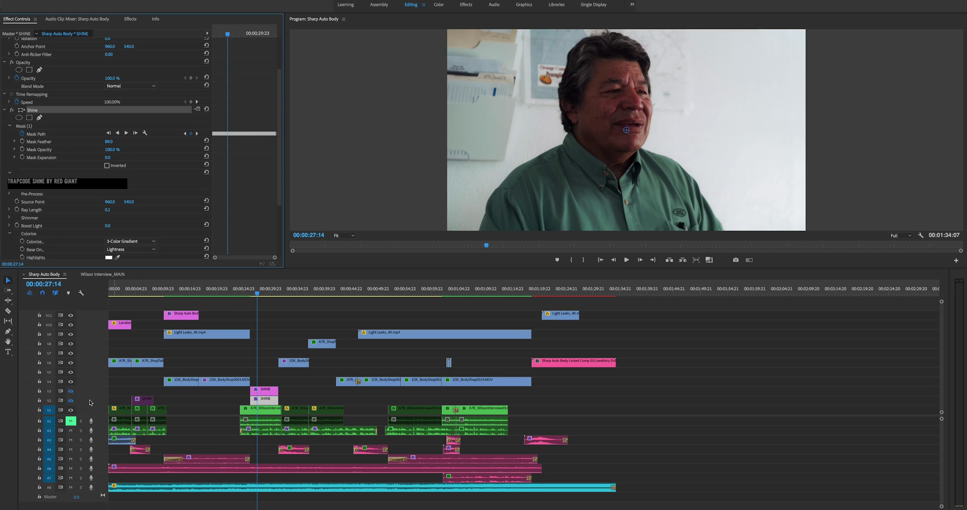
- Compare the shot with V2 hidden and shown, then turn off track V3's output
click(71, 400)
click(71, 401)
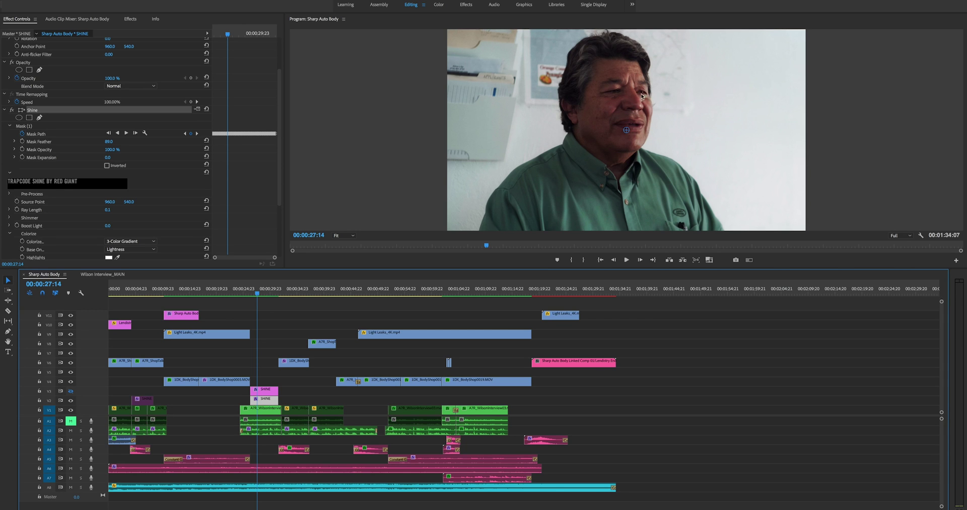
click(71, 392)
- Hide track V2's output so the SHINE light fill no longer shows on the interview
click(71, 401)
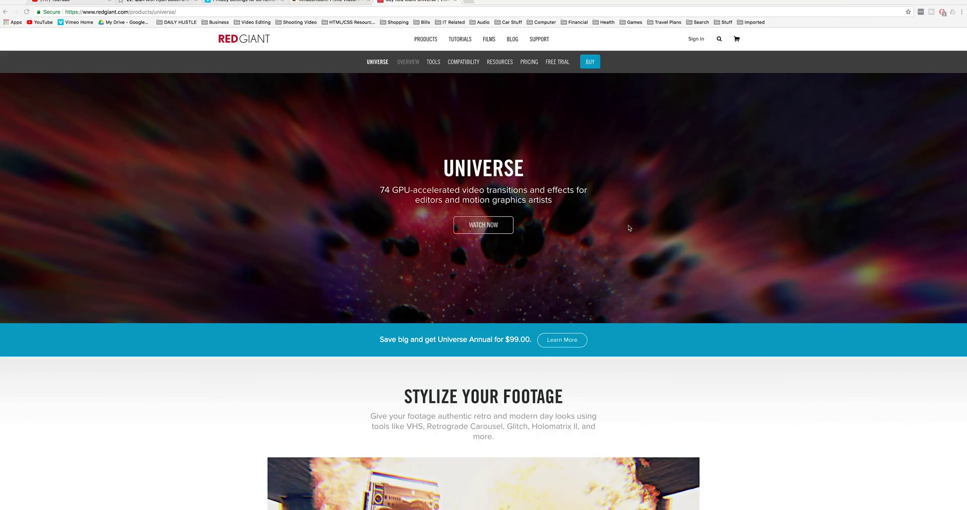
- Scroll the Red Giant Universe product page down to its What's New section
scroll(706, 282, down, 5)
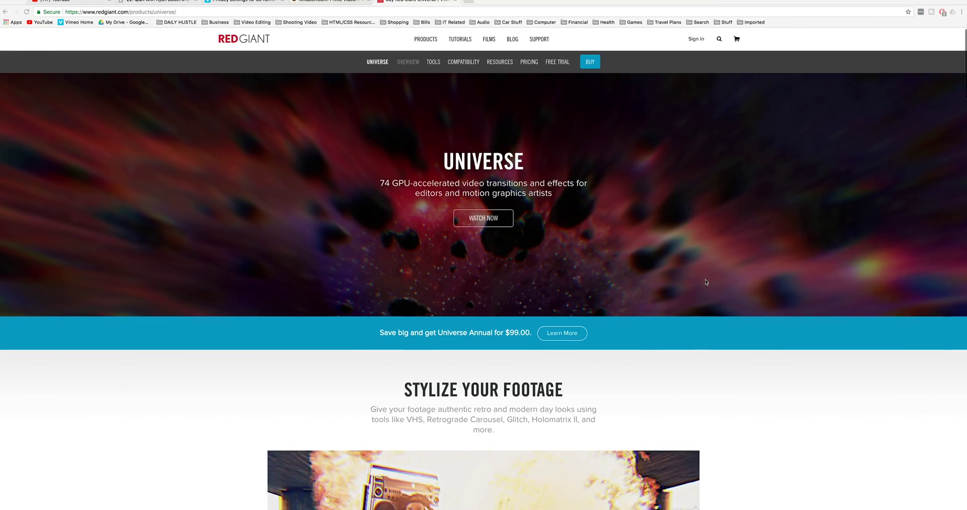
scroll(705, 282, down, 2)
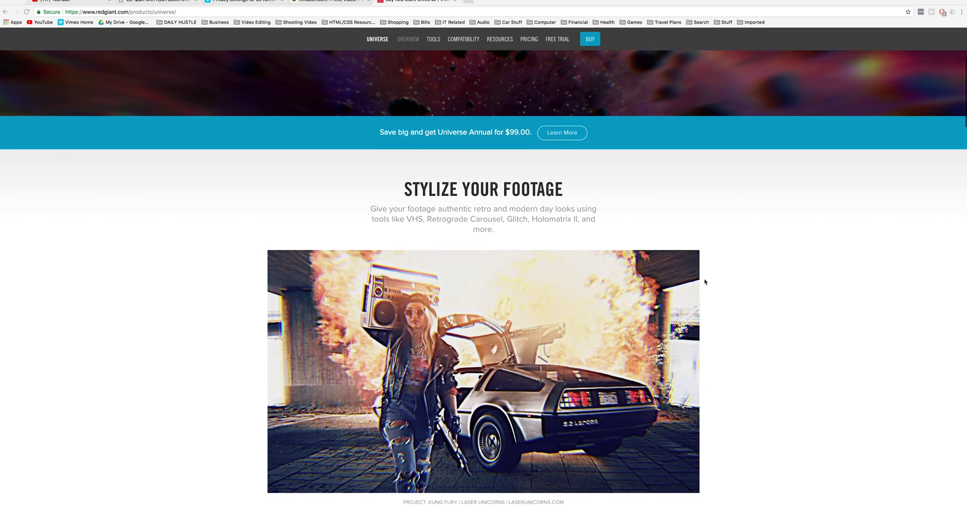
scroll(705, 282, down, 10)
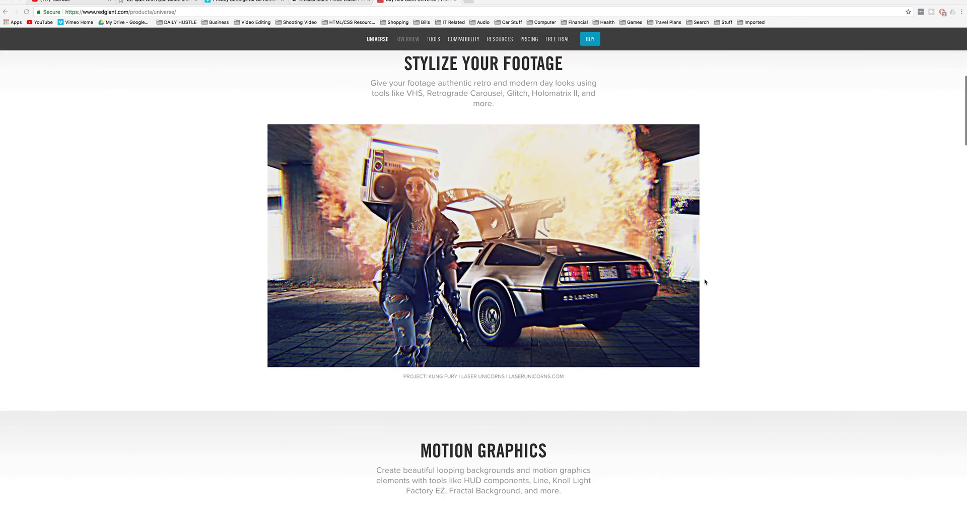
scroll(705, 282, down, 8)
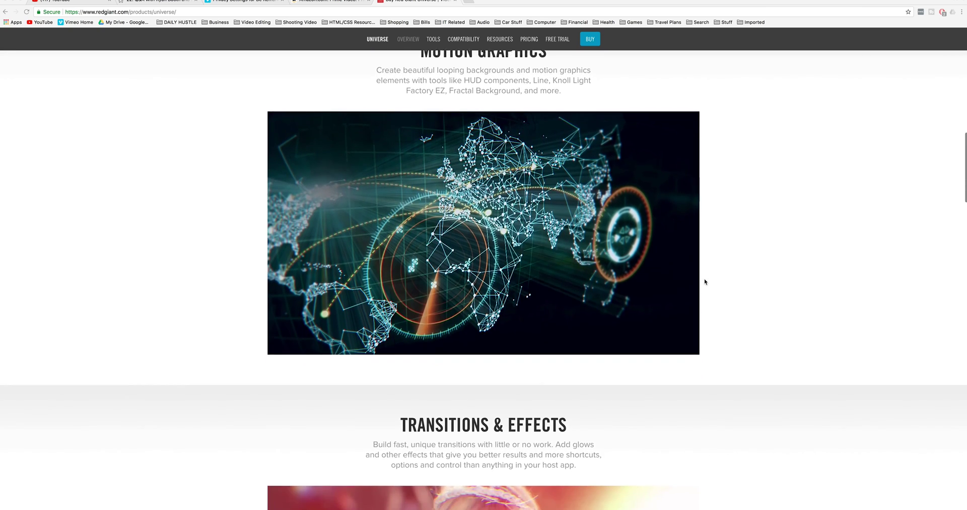
scroll(704, 282, down, 11)
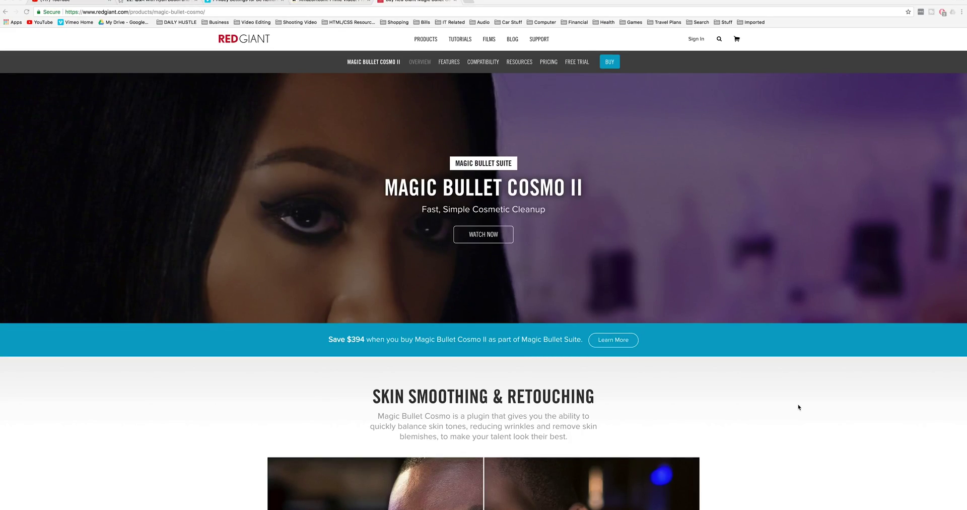
- Scroll the Magic Bullet Cosmo II page past Skin Smoothing and Precise & Easy to Powerful & Fast
scroll(798, 406, down, 5)
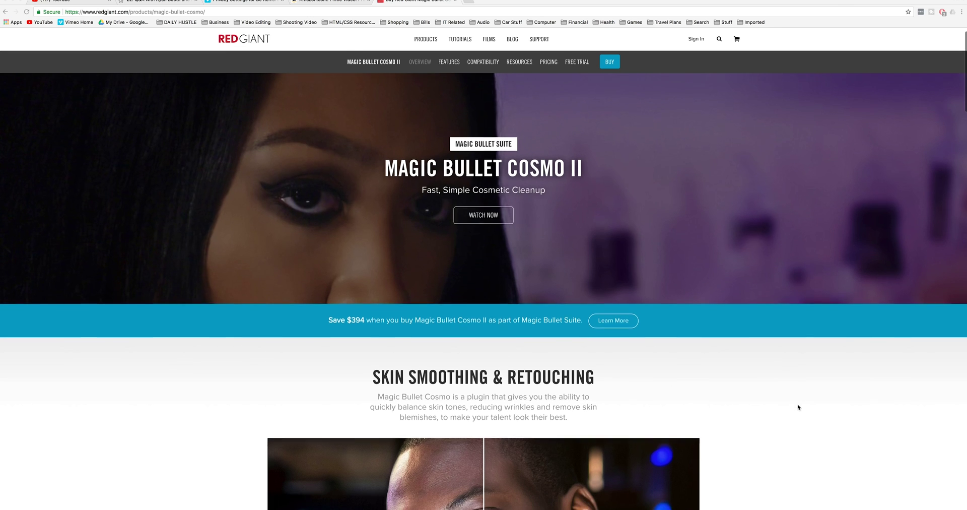
scroll(798, 406, down, 3)
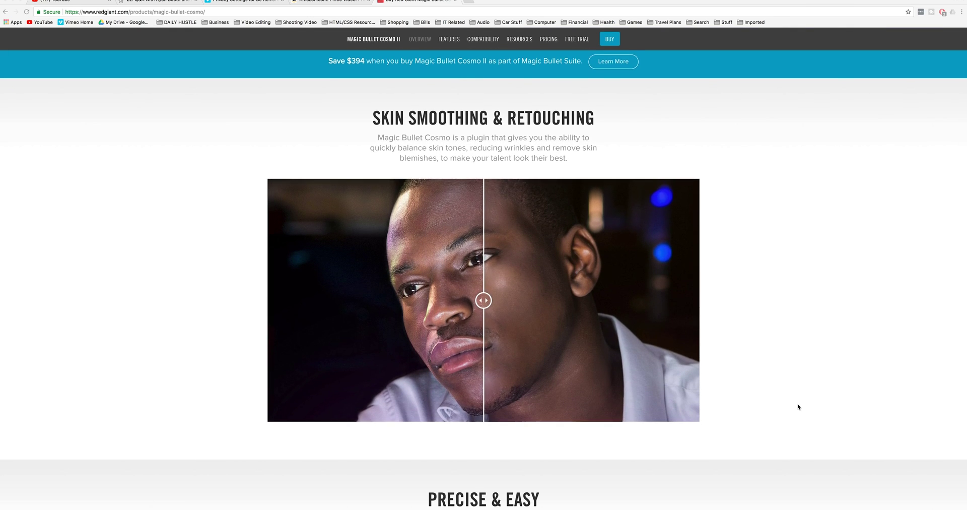
scroll(798, 407, down, 5)
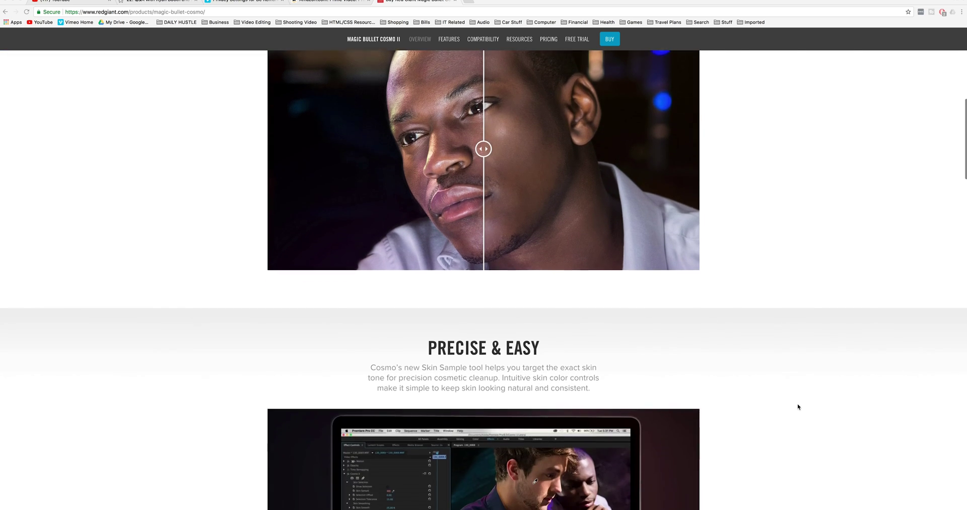
scroll(797, 406, down, 3)
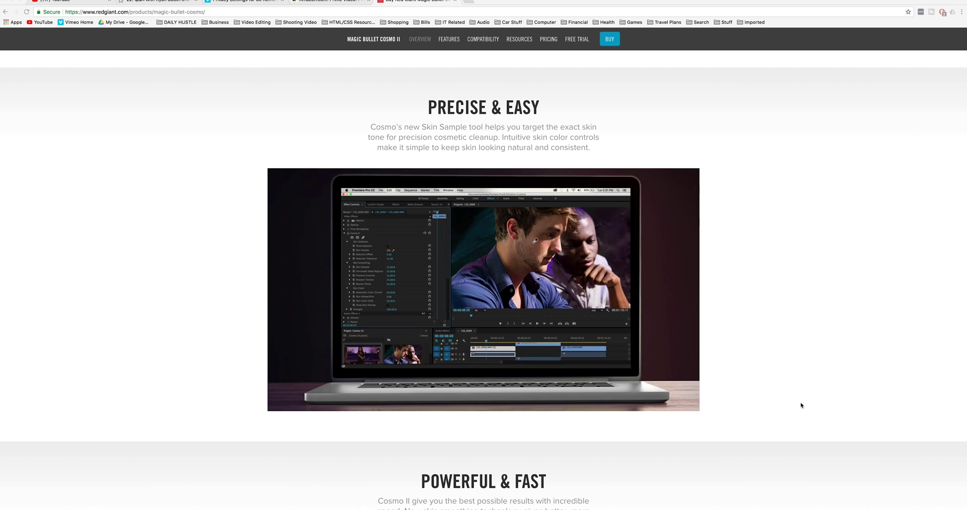
scroll(800, 405, down, 7)
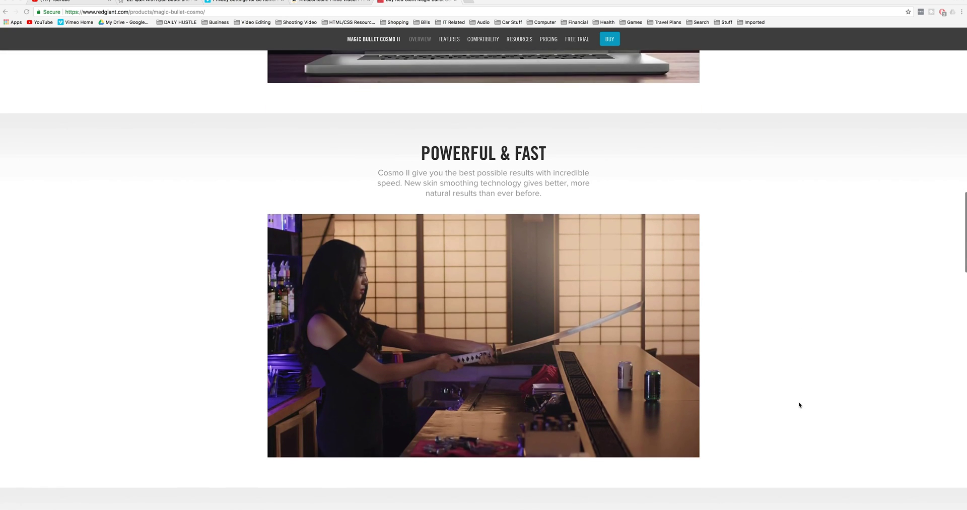
scroll(798, 404, down, 1)
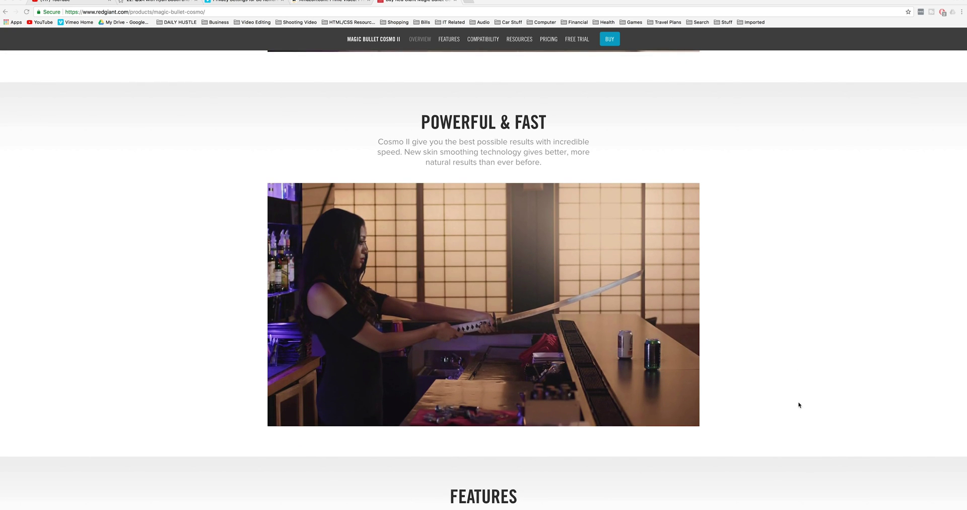